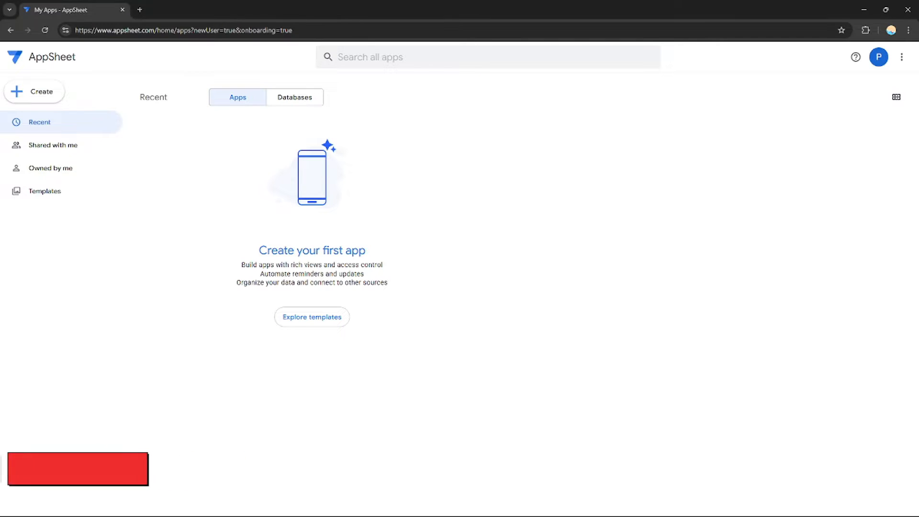
Step: Look through the shared, owned and template sections, and return to the recent apps list
{"action": "left_click", "coordinate": [62, 147]}
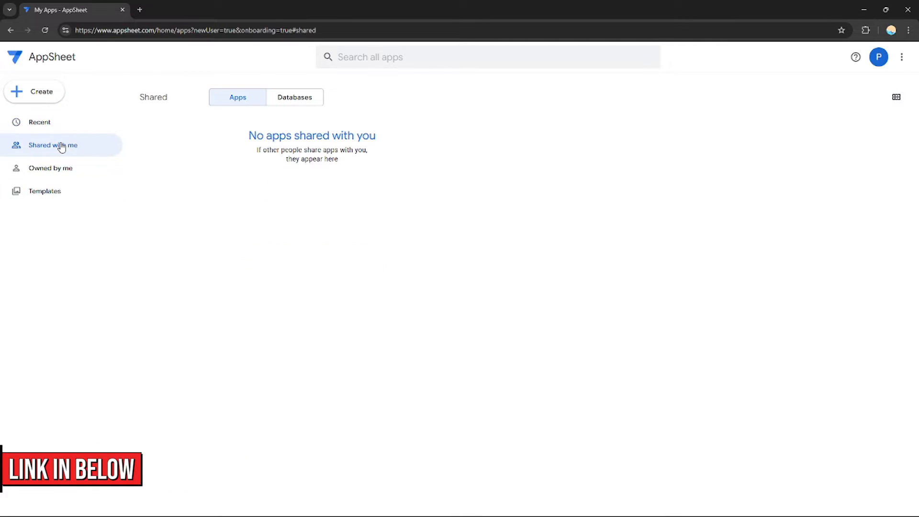
{"action": "left_click", "coordinate": [54, 172]}
{"action": "left_click", "coordinate": [48, 192]}
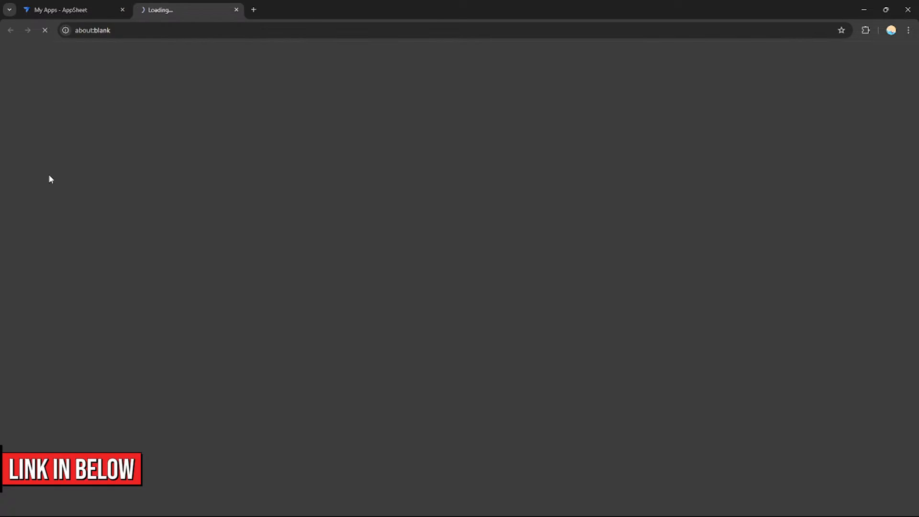
{"action": "left_click", "coordinate": [236, 9]}
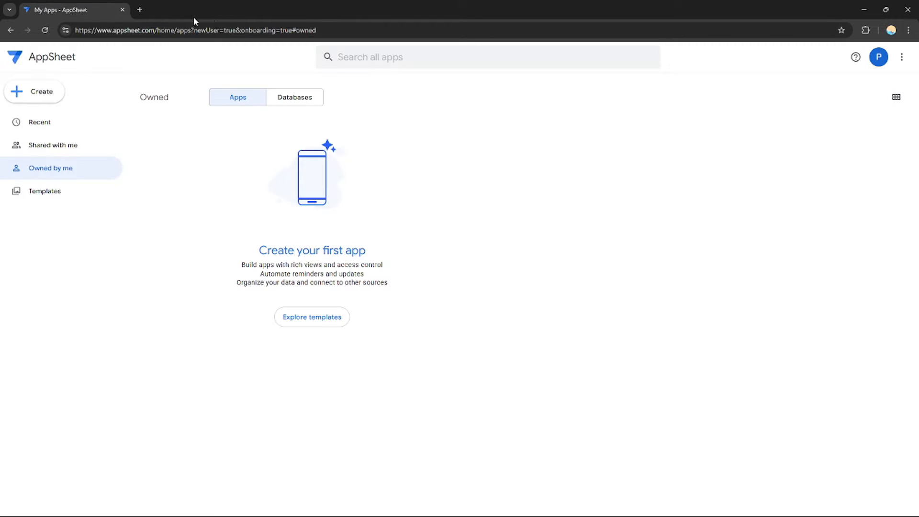
{"action": "left_click", "coordinate": [38, 122]}
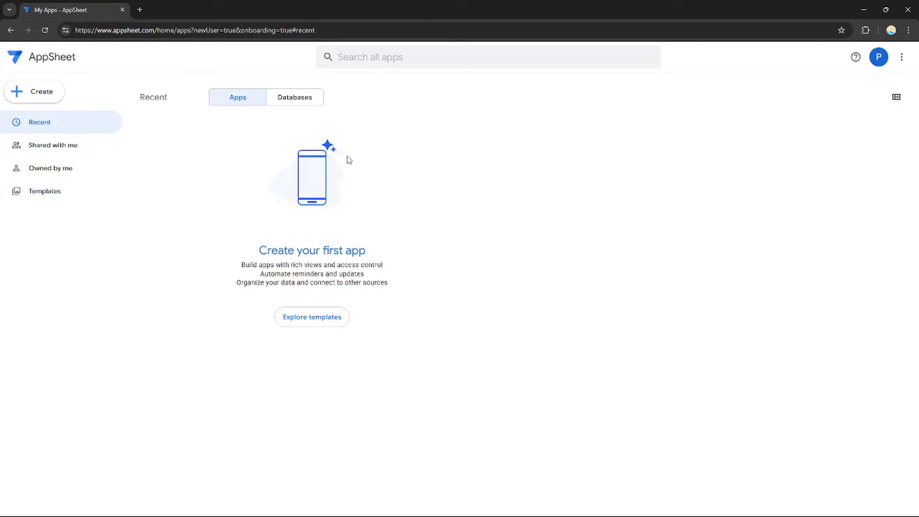
{"action": "left_click", "coordinate": [125, 31]}
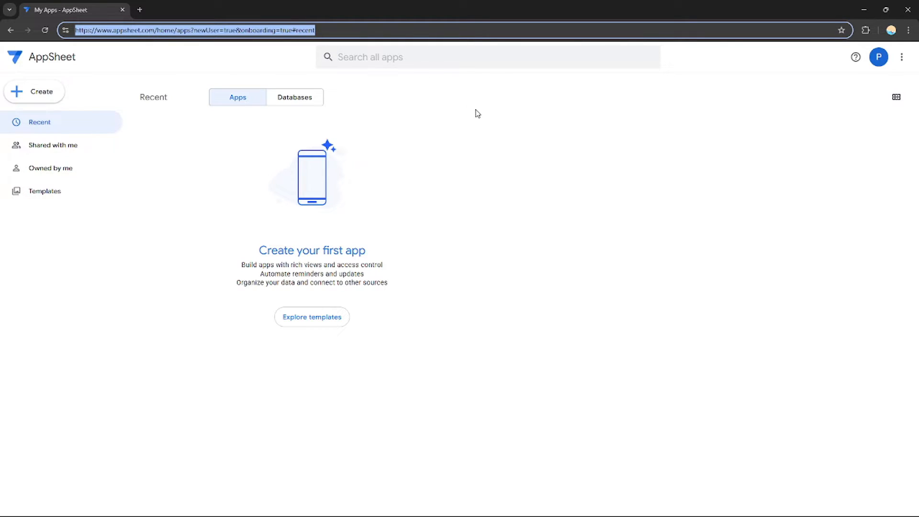
{"action": "left_click", "coordinate": [527, 143]}
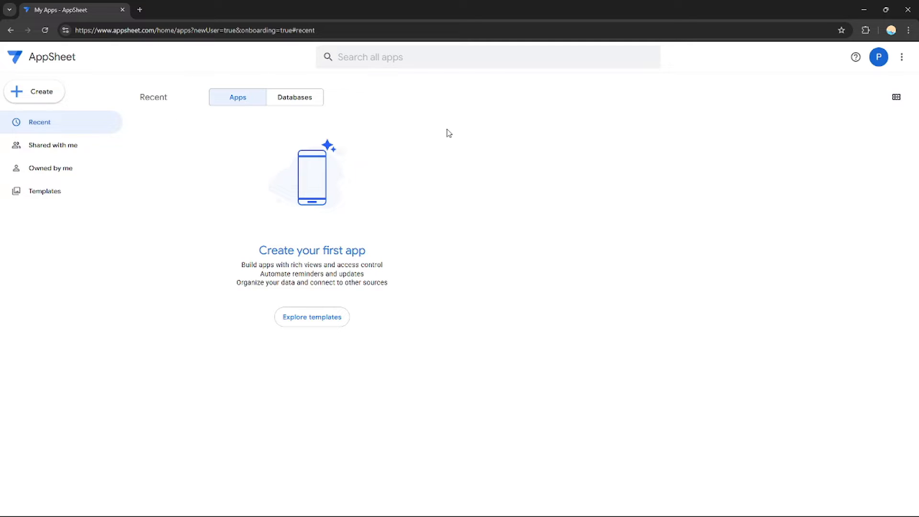
{"action": "left_click", "coordinate": [682, 505]}
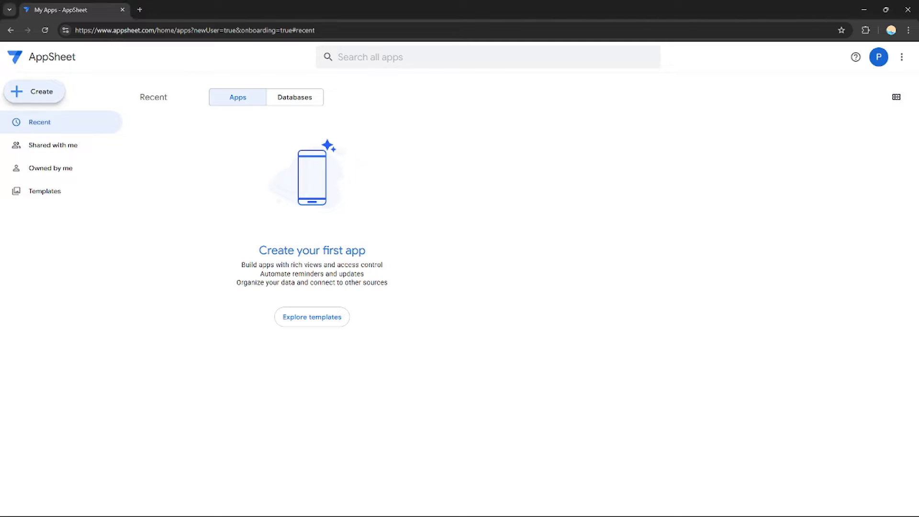
Step: Create a new app by copying the Kanban Board template under the name Kanban Board
{"action": "left_click", "coordinate": [46, 96]}
{"action": "mouse_move", "coordinate": [52, 123]}
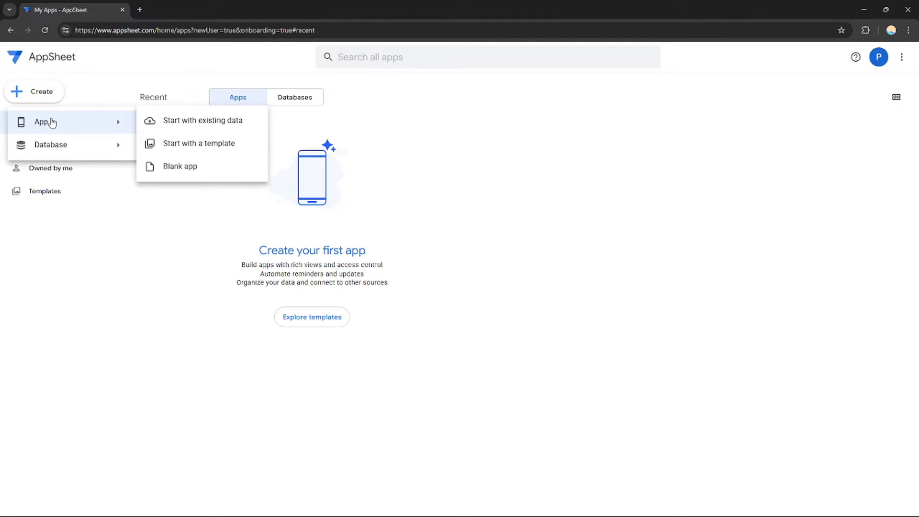
{"action": "left_click", "coordinate": [192, 143]}
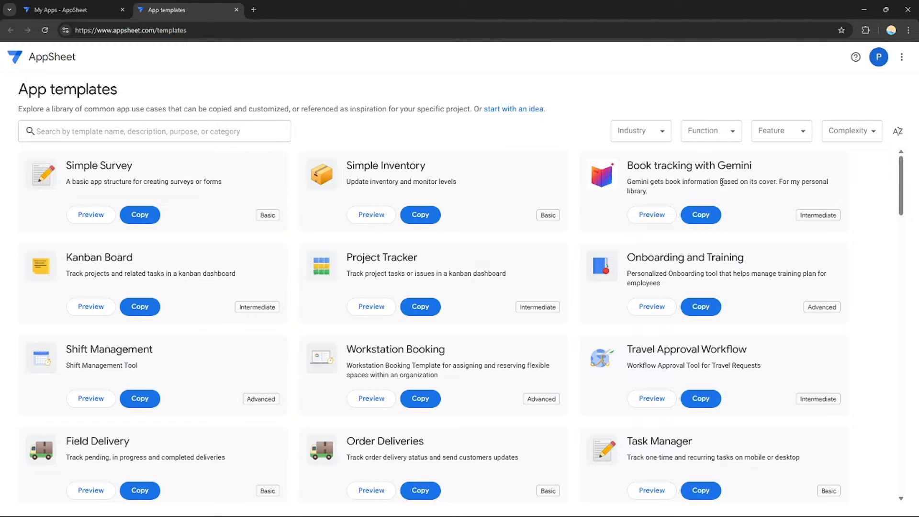
{"action": "mouse_move", "coordinate": [902, 182]}
{"action": "left_mouse_down"}
{"action": "mouse_move", "coordinate": [901, 455]}
{"action": "mouse_move", "coordinate": [901, 277]}
{"action": "mouse_move", "coordinate": [914, 275]}
{"action": "mouse_move", "coordinate": [916, 486]}
{"action": "mouse_move", "coordinate": [914, 180]}
{"action": "left_mouse_up"}
{"action": "left_click", "coordinate": [144, 310]}
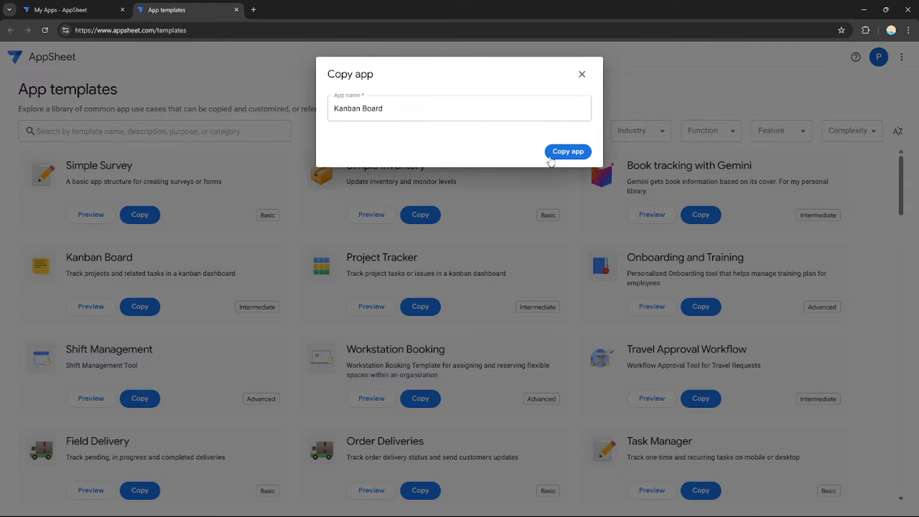
{"action": "left_click", "coordinate": [565, 153]}
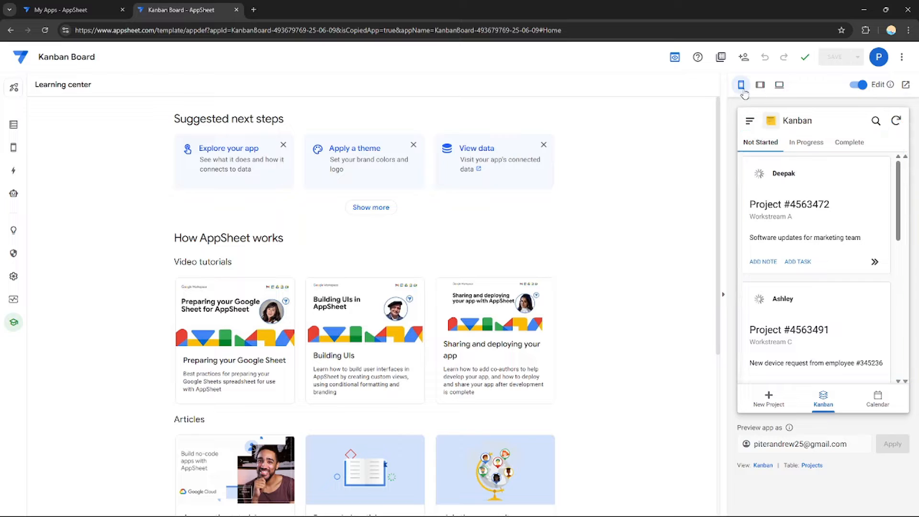
Step: Examine the Kanban Board app in its own browser tab and its Calendar, New Project and Kanban views in the editor preview
{"action": "left_click", "coordinate": [781, 87]}
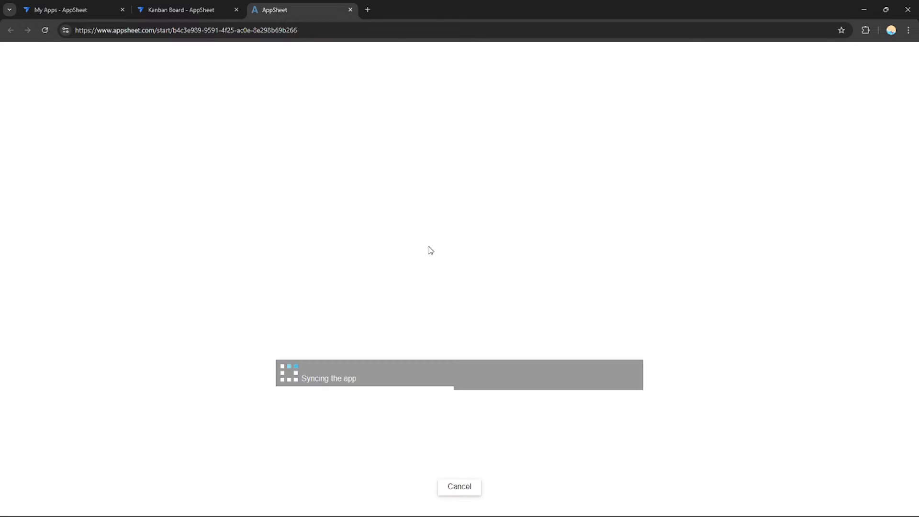
{"action": "left_click", "coordinate": [213, 14]}
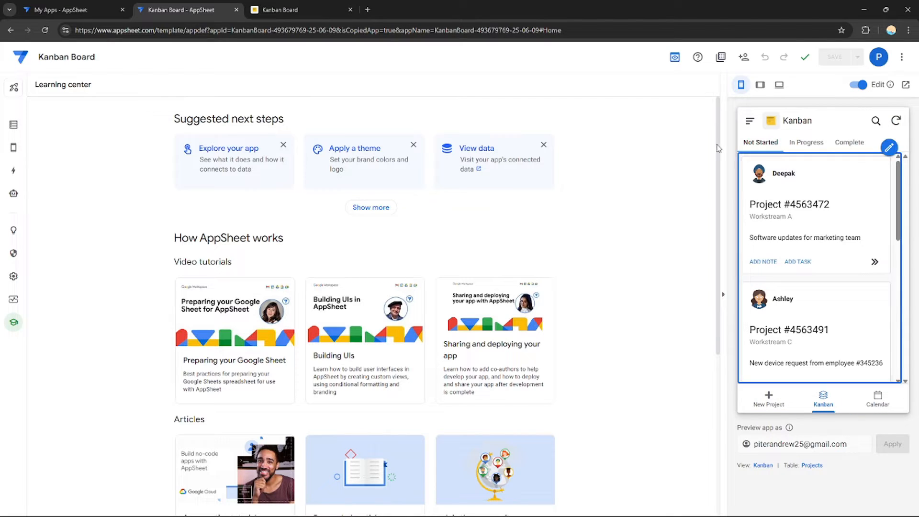
{"action": "left_click", "coordinate": [879, 398]}
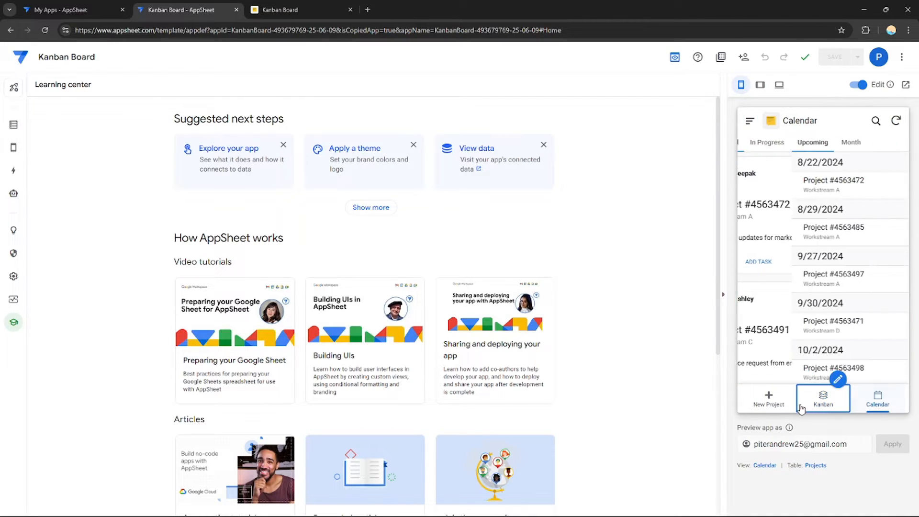
{"action": "left_click", "coordinate": [784, 403]}
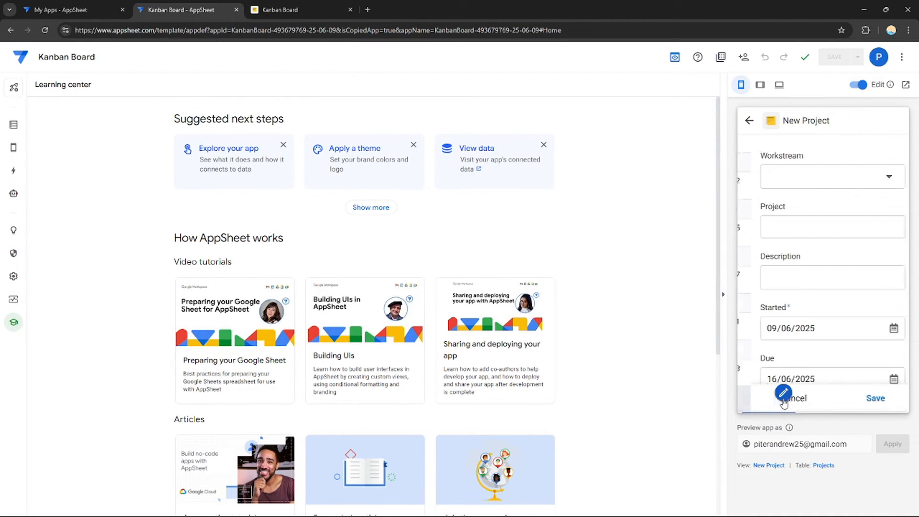
{"action": "left_click", "coordinate": [823, 400]}
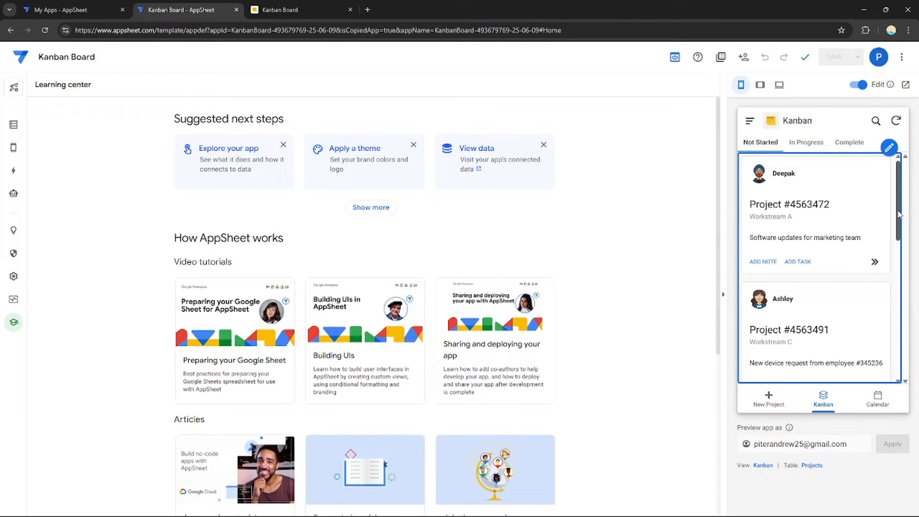
{"action": "scroll", "coordinate": [899, 214], "scroll_direction": "down", "scroll_amount": 10}
{"action": "scroll", "coordinate": [903, 201], "scroll_direction": "up", "scroll_amount": 10}
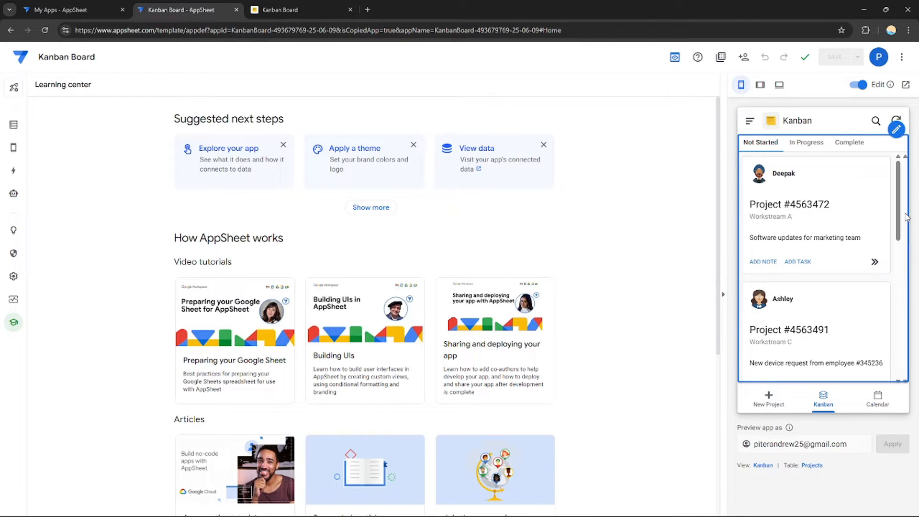
{"action": "left_click_drag", "start_coordinate": [899, 216], "coordinate": [894, 169]}
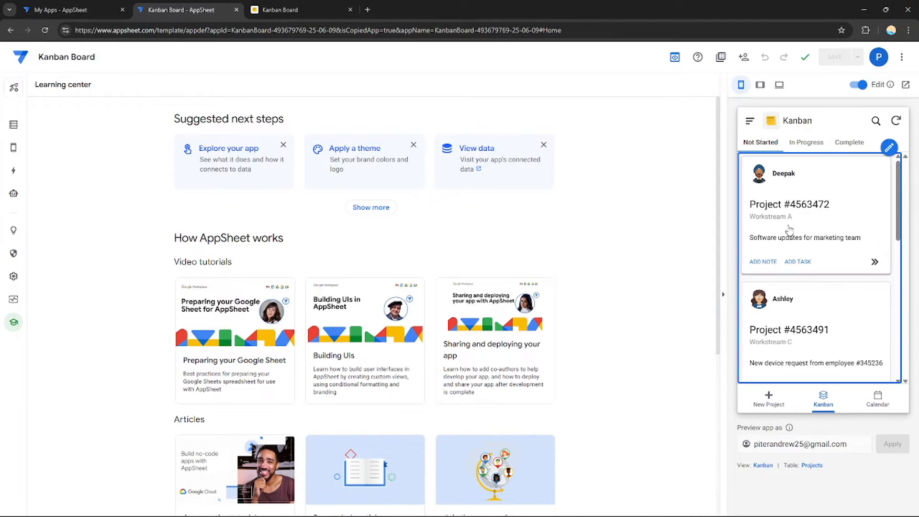
{"action": "scroll", "coordinate": [887, 338], "scroll_direction": "down", "scroll_amount": 5}
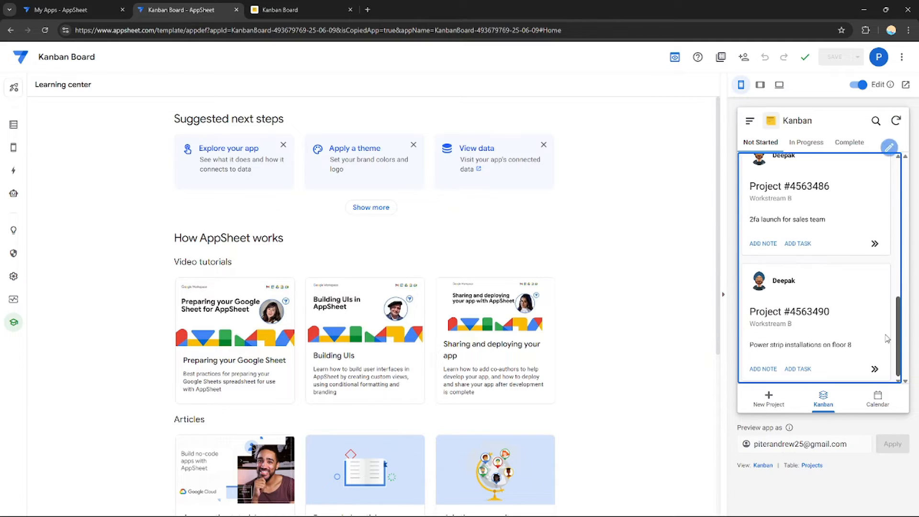
{"action": "scroll", "coordinate": [887, 339], "scroll_direction": "up", "scroll_amount": 5}
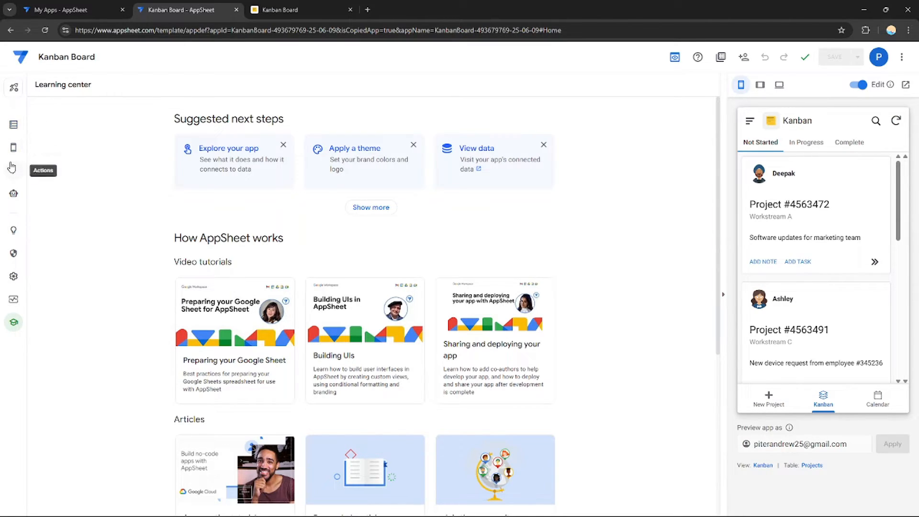
Step: Create the app's first automation bot from the suggestion "When a Projects record is updated, send a notification"
{"action": "mouse_move", "coordinate": [13, 159]}
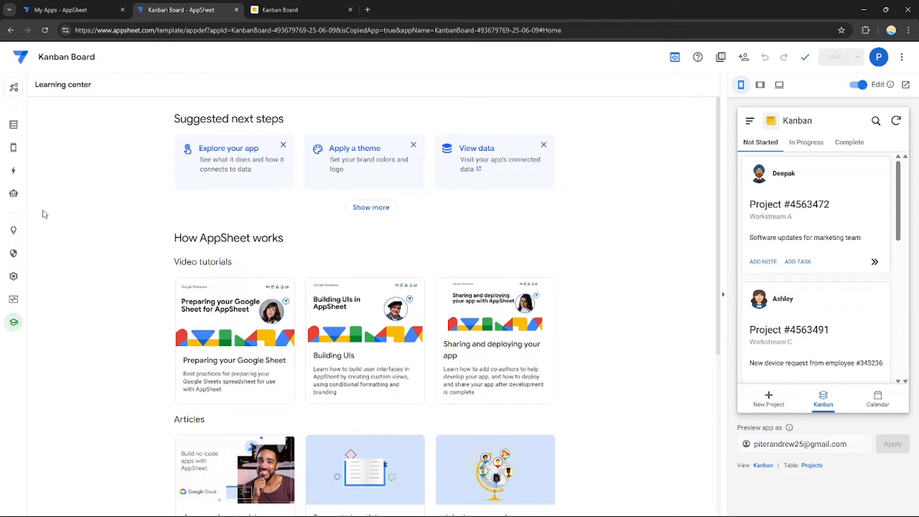
{"action": "left_click", "coordinate": [16, 194]}
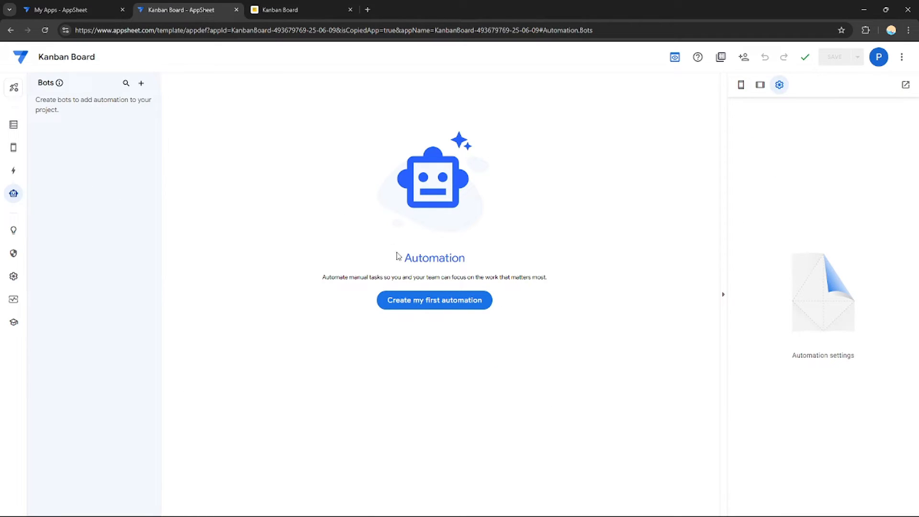
{"action": "left_click", "coordinate": [403, 306]}
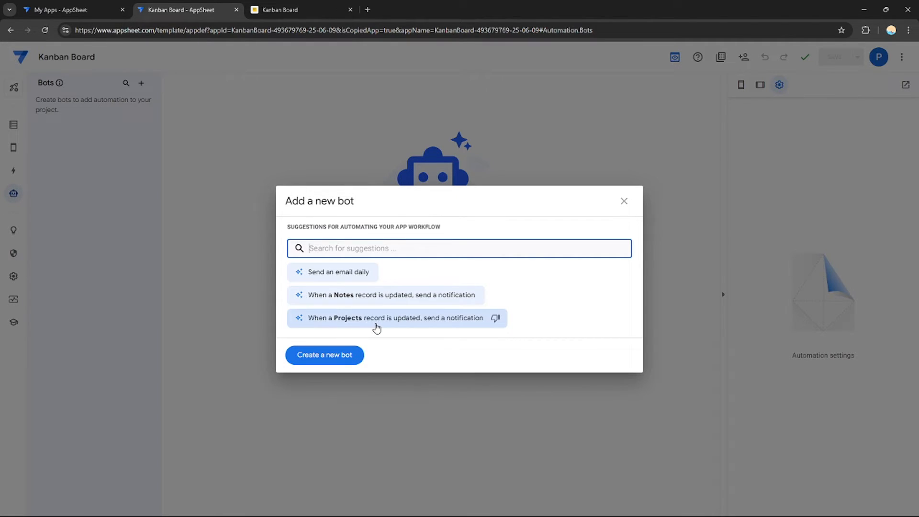
{"action": "left_click", "coordinate": [438, 326]}
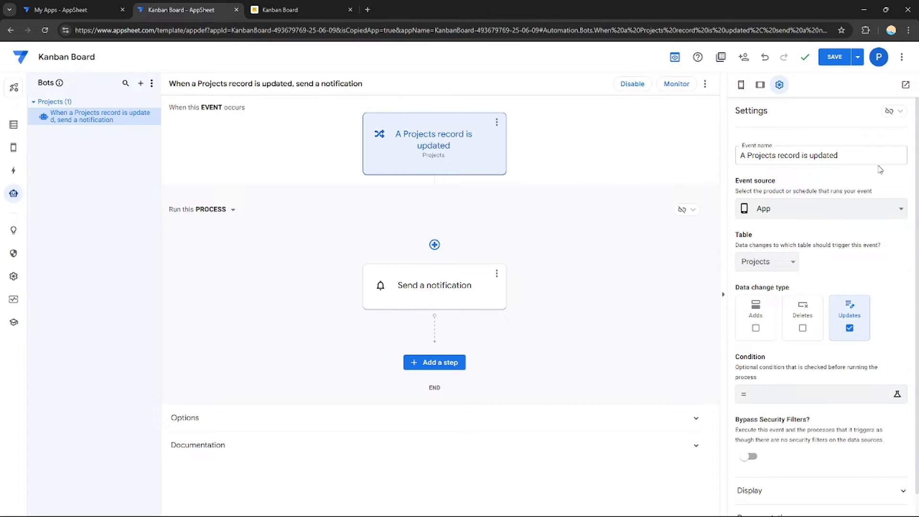
{"action": "left_click", "coordinate": [854, 160]}
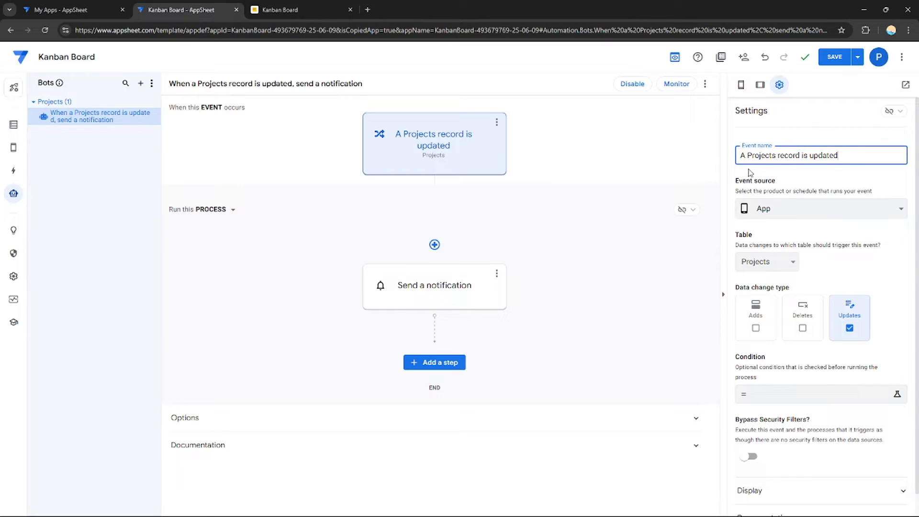
Step: Rename the bot's "Send a notification" process step to "Create a Pdf"
{"action": "left_click", "coordinate": [448, 285]}
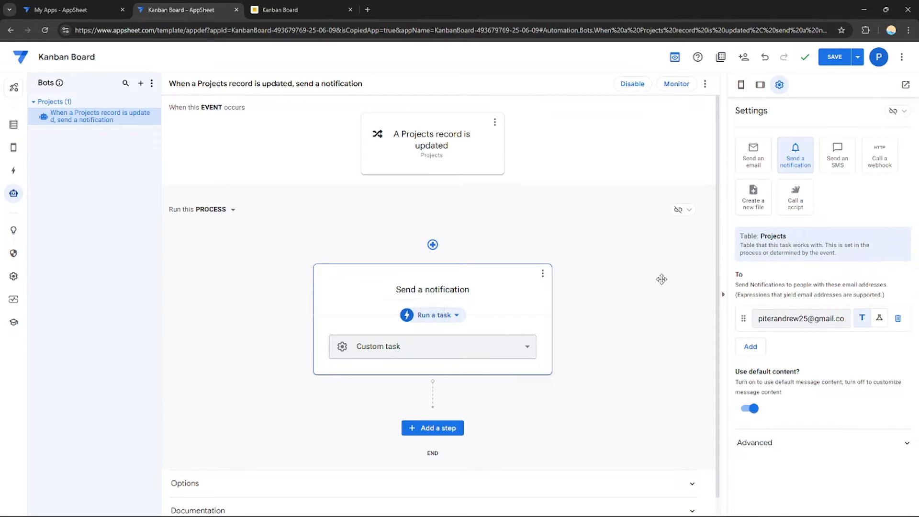
{"action": "left_click", "coordinate": [467, 290]}
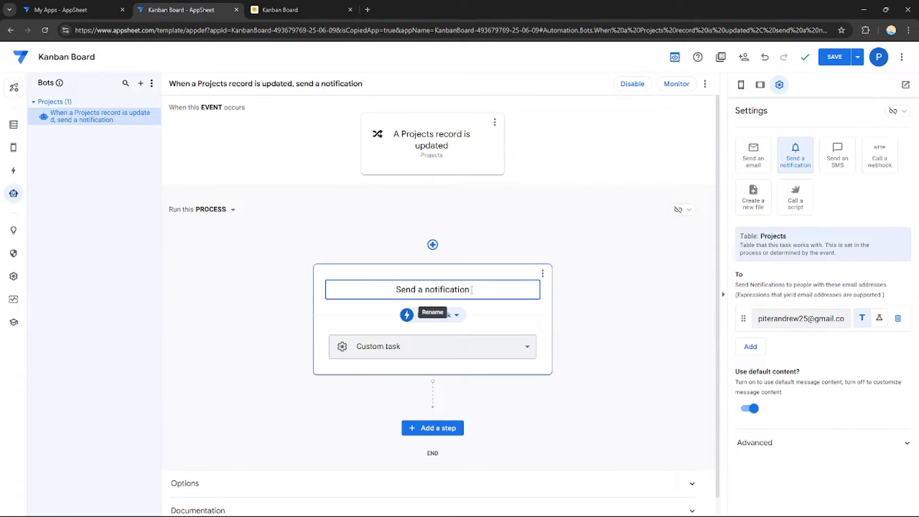
{"action": "key", "text": "BackSpace"}
{"action": "key", "text": "BackSpace"}
{"action": "key", "text": "BackSpace"}
{"action": "key", "text": "BackSpace"}
{"action": "key", "text": "BackSpace"}
{"action": "key", "text": "BackSpace"}
{"action": "key", "text": "BackSpace"}
{"action": "key", "text": "BackSpace"}
{"action": "key", "text": "BackSpace"}
{"action": "key", "text": "BackSpace"}
{"action": "key", "text": "BackSpace"}
{"action": "key", "text": "BackSpace"}
{"action": "key", "text": "BackSpace"}
{"action": "key", "text": "BackSpace"}
{"action": "key", "text": "BackSpace"}
{"action": "key", "text": "BackSpace"}
{"action": "key", "text": "BackSpace"}
{"action": "key", "text": "BackSpace"}
{"action": "key", "text": "BackSpace"}
{"action": "type", "text": "Create a Pdf"}
Step: Check the task choices for the "Create a Pdf" step and keep Custom task selected
{"action": "left_click", "coordinate": [467, 353]}
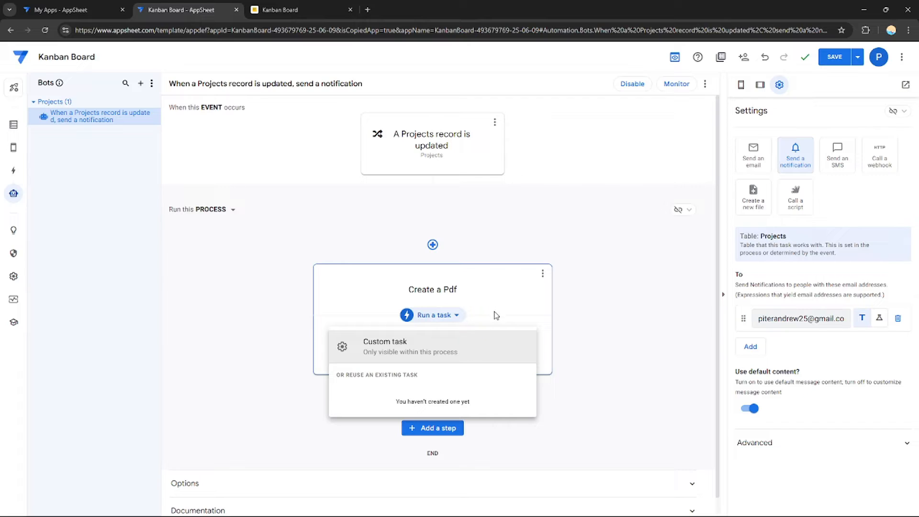
{"action": "left_click", "coordinate": [495, 317]}
{"action": "left_click", "coordinate": [483, 354]}
{"action": "left_click", "coordinate": [434, 350]}
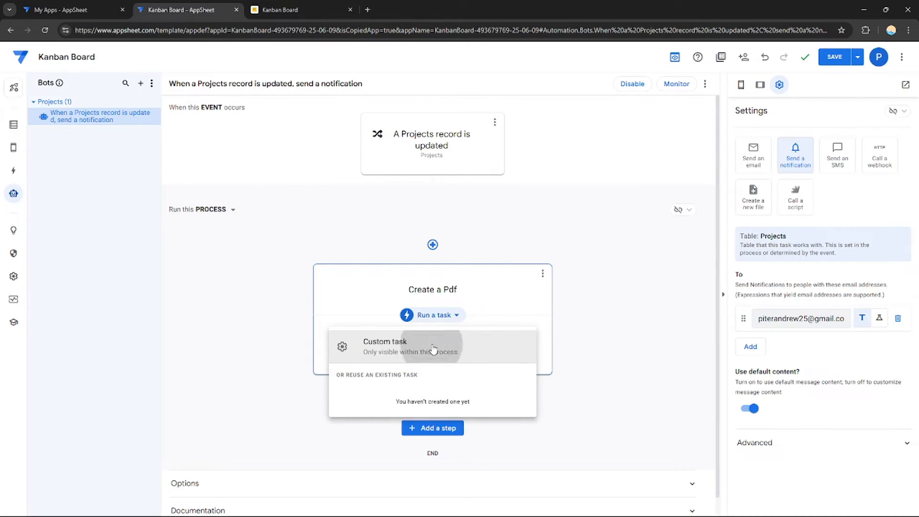
{"action": "left_click", "coordinate": [501, 352]}
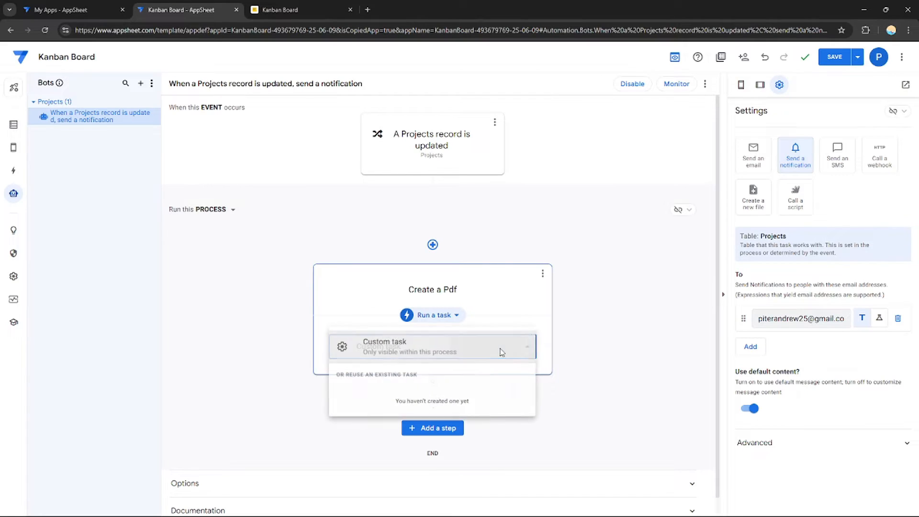
{"action": "left_click", "coordinate": [481, 353]}
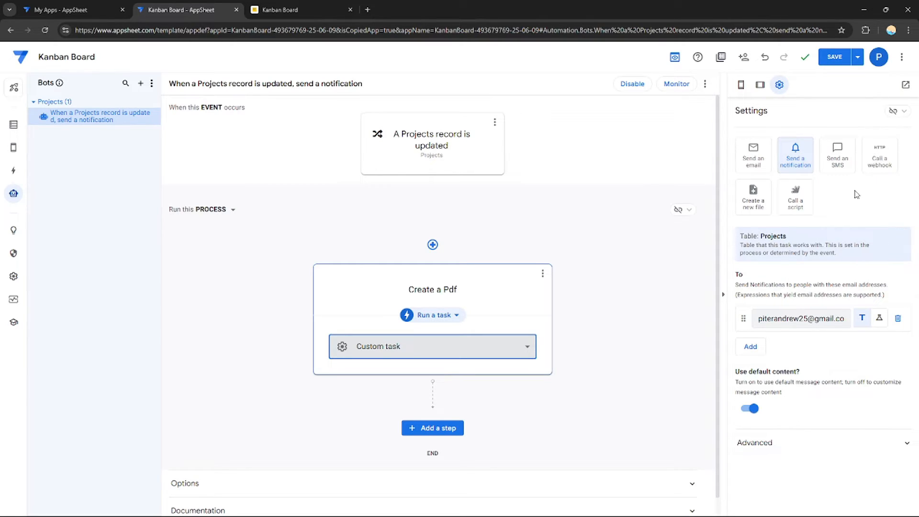
Step: Make the custom task create a new file with PDF as its HTTP content type
{"action": "left_click", "coordinate": [753, 205]}
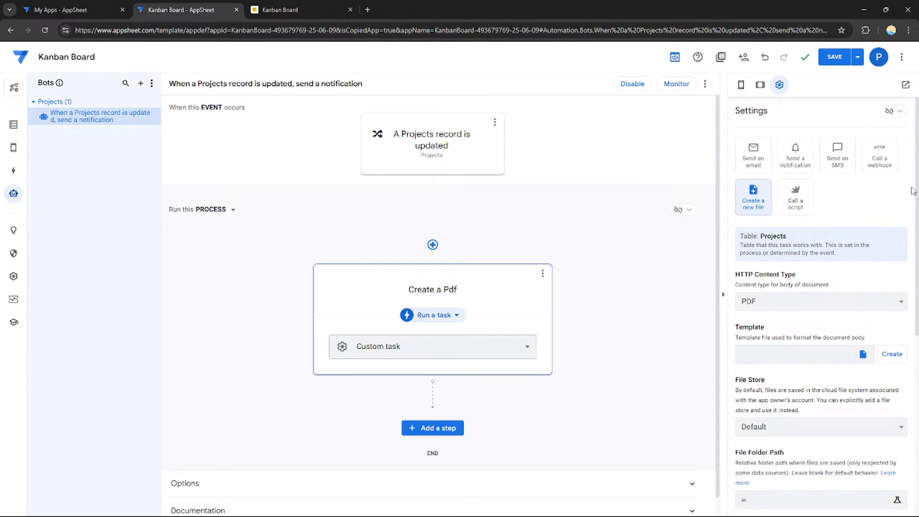
{"action": "scroll", "coordinate": [786, 267], "scroll_direction": "down", "scroll_amount": 1}
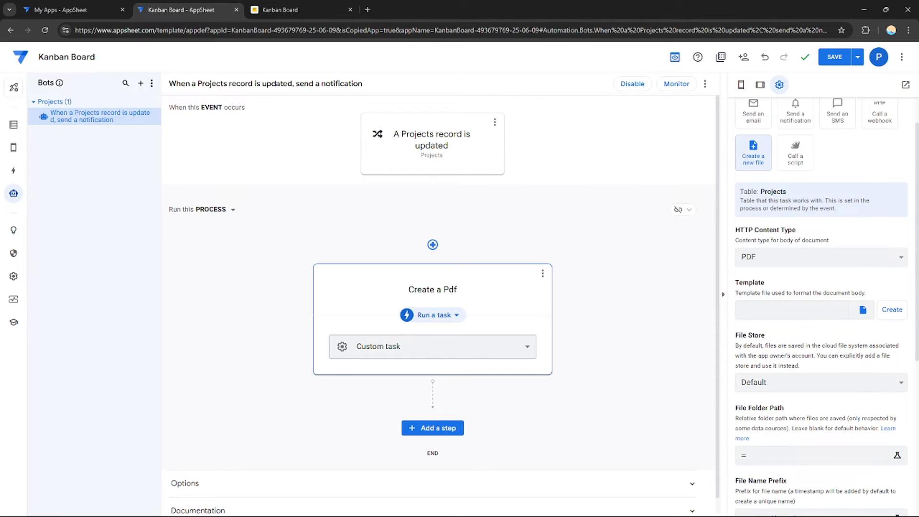
{"action": "left_click", "coordinate": [782, 263]}
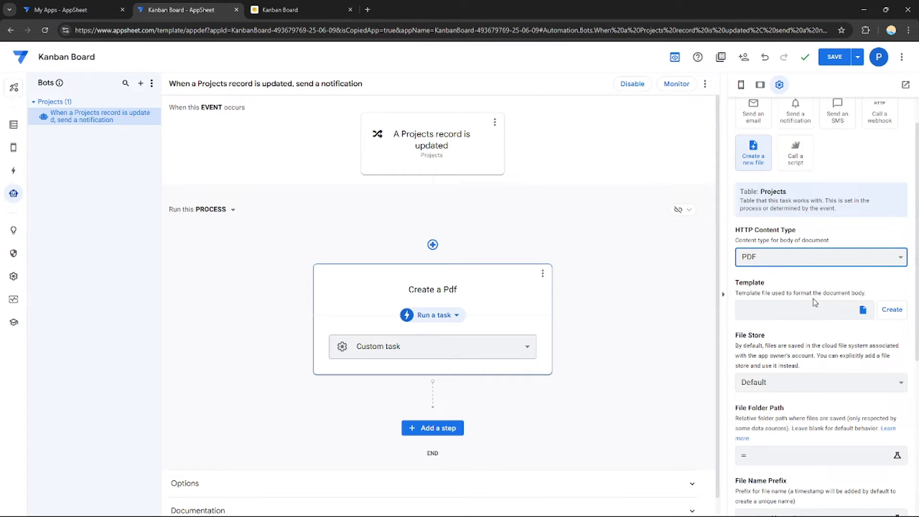
{"action": "left_click", "coordinate": [817, 314]}
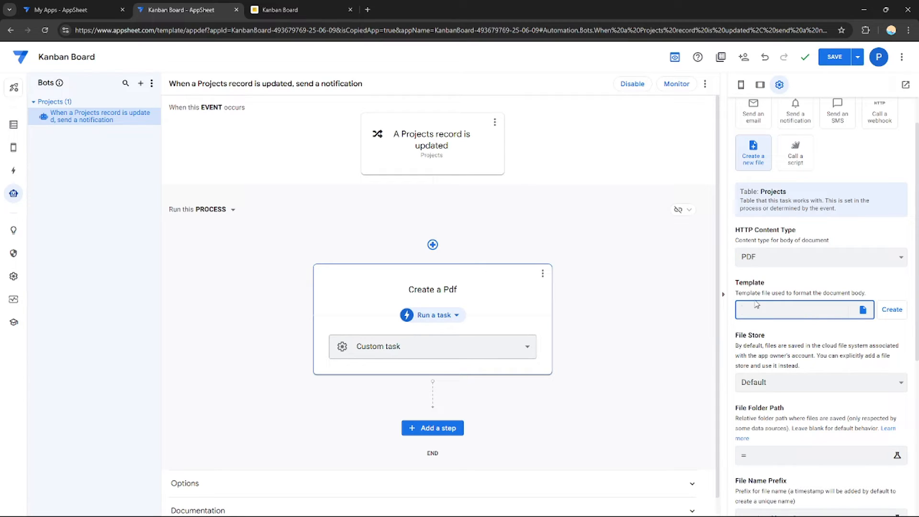
{"action": "left_click", "coordinate": [864, 310]}
{"action": "left_click", "coordinate": [588, 100]}
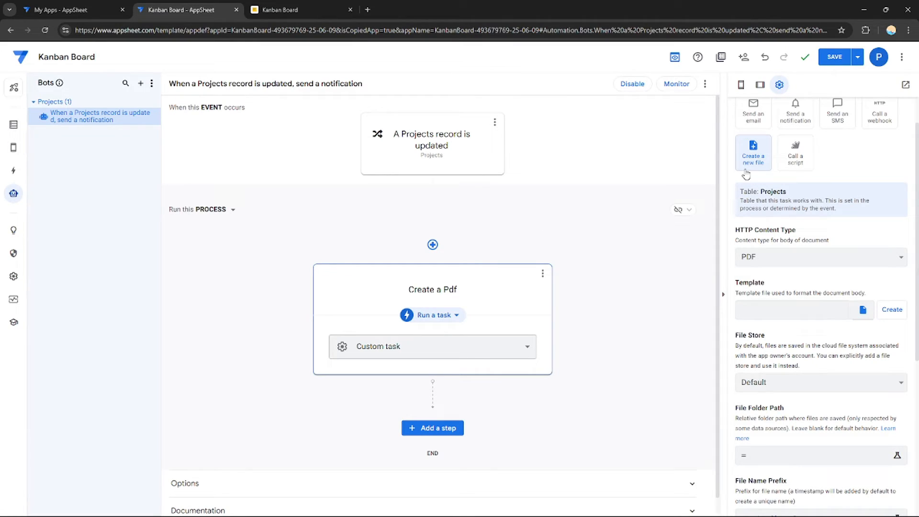
{"action": "left_click", "coordinate": [863, 311]}
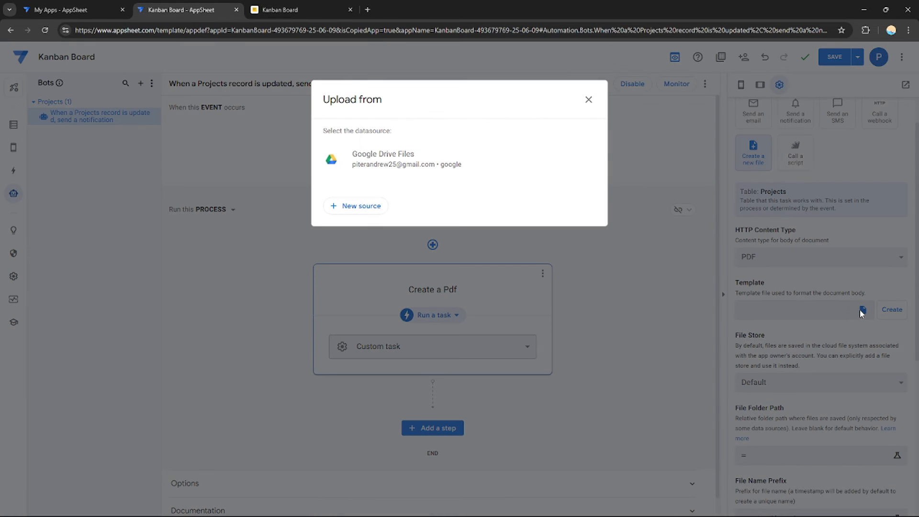
{"action": "left_click", "coordinate": [378, 211]}
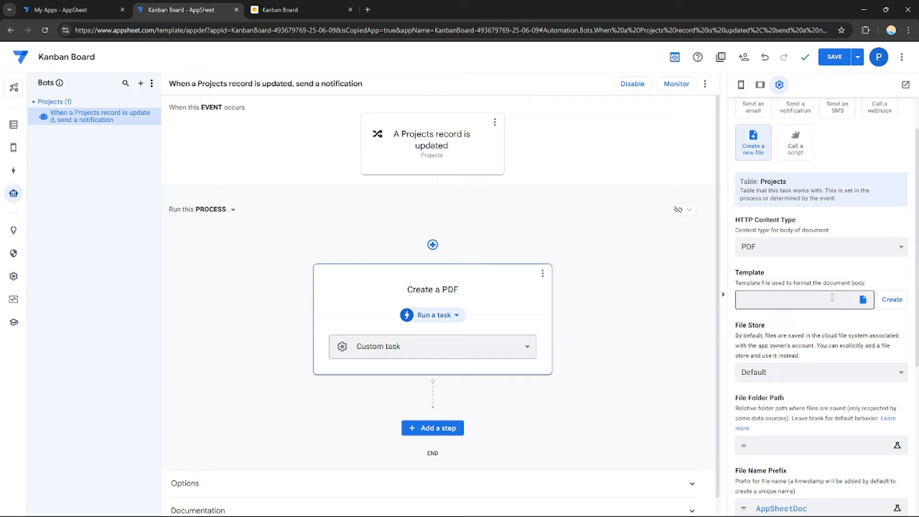
Step: Generate a new template document for the PDF file task
{"action": "left_click", "coordinate": [896, 303]}
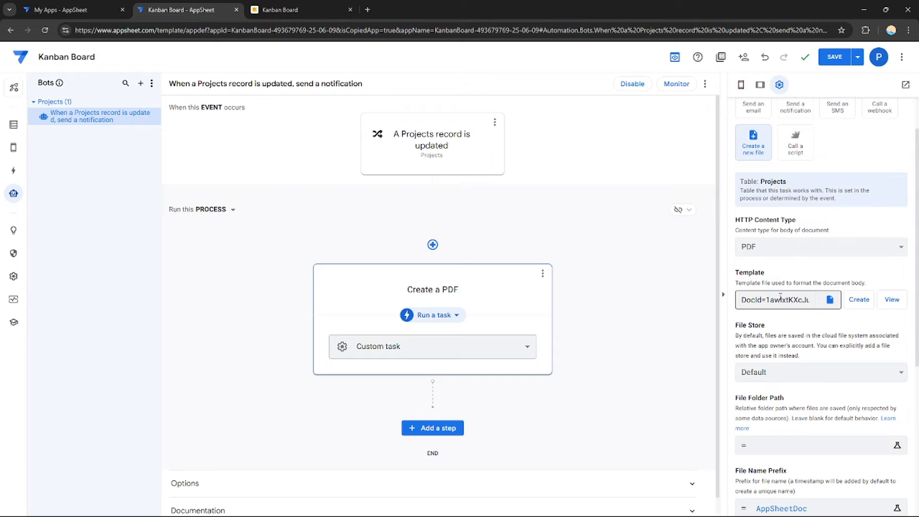
{"action": "scroll", "coordinate": [892, 229], "scroll_direction": "down", "scroll_amount": 3}
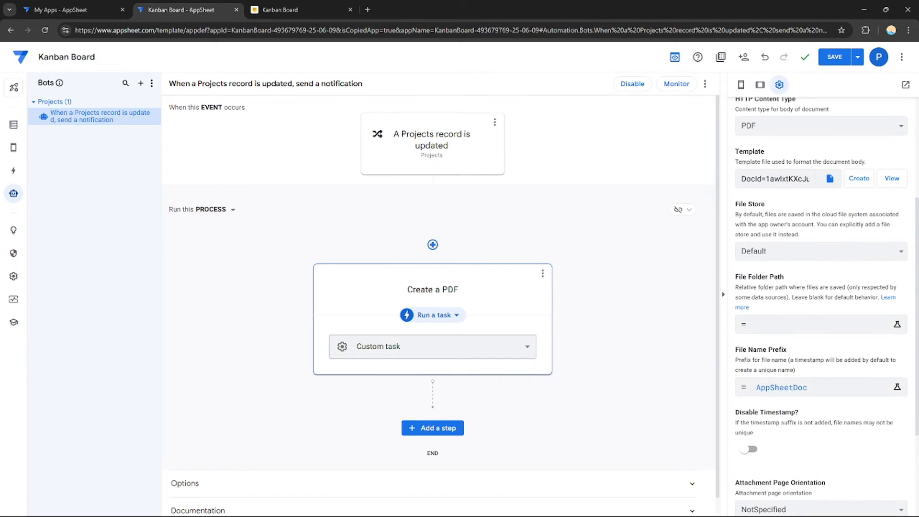
{"action": "scroll", "coordinate": [892, 229], "scroll_direction": "up", "scroll_amount": 2}
Step: Open the generated template in Google Docs and review its Projects, Notes and Tasks sections
{"action": "left_click", "coordinate": [893, 236]}
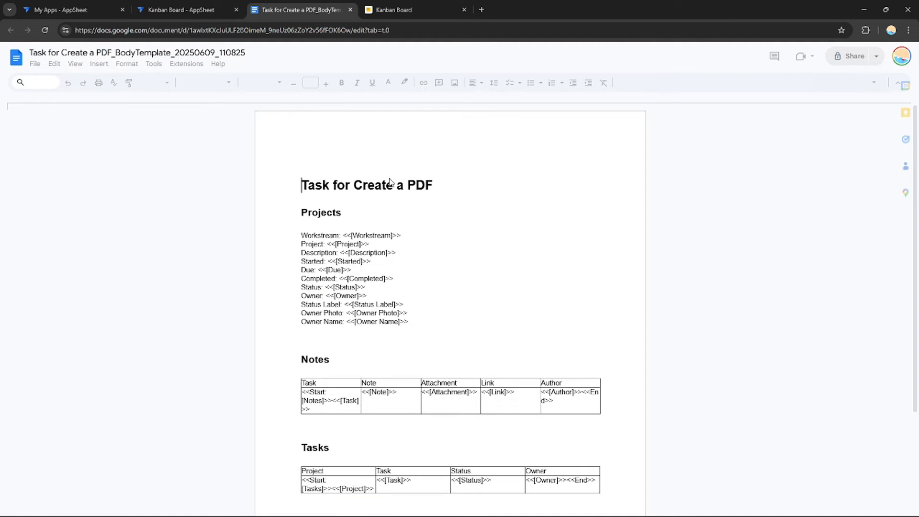
{"action": "left_click", "coordinate": [388, 181]}
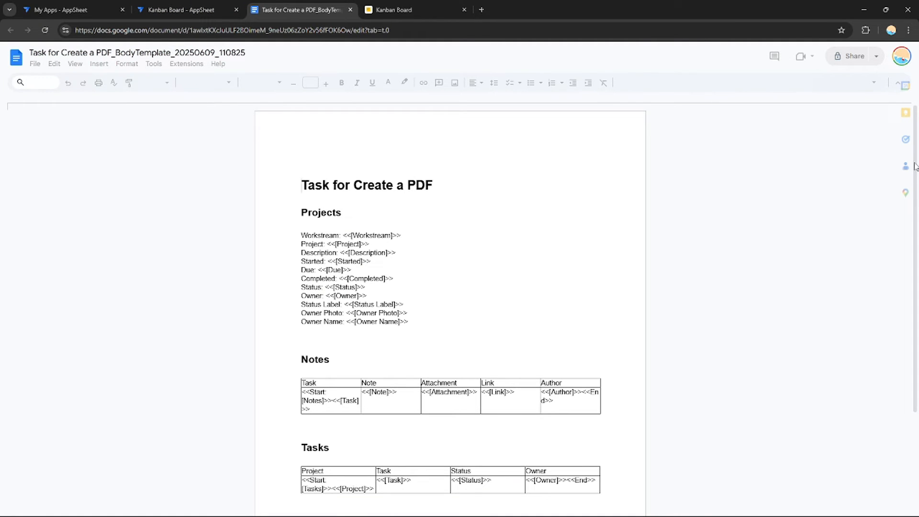
{"action": "left_click", "coordinate": [452, 187]}
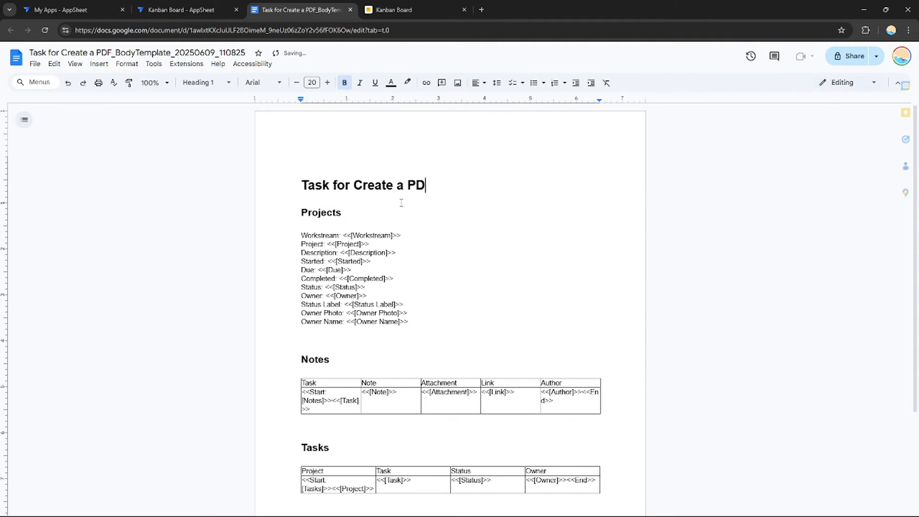
{"action": "left_click", "coordinate": [294, 253]}
{"action": "left_click_drag", "start_coordinate": [890, 171], "coordinate": [911, 118]}
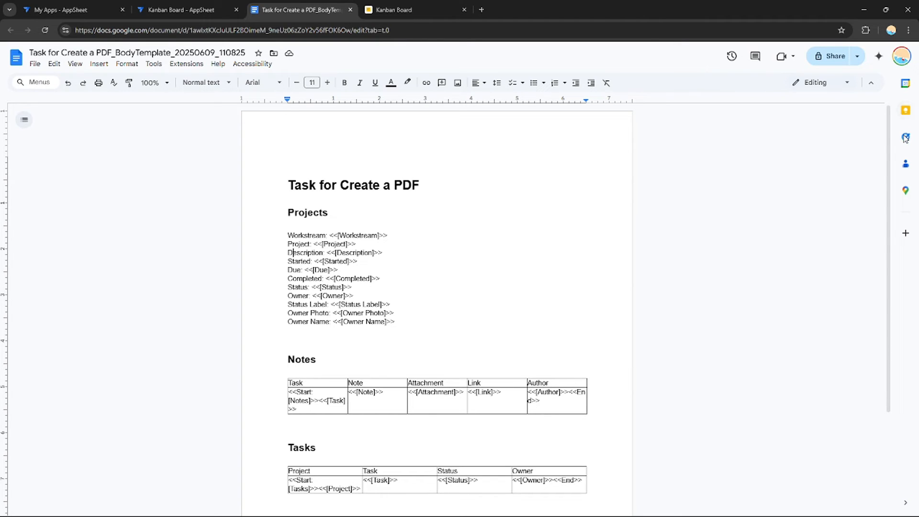
{"action": "left_click_drag", "start_coordinate": [889, 143], "coordinate": [894, 187]}
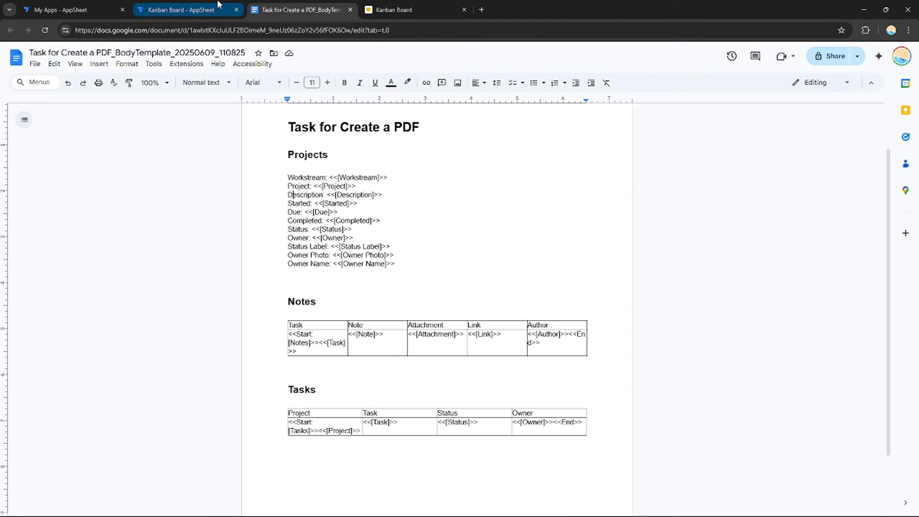
Step: Switch back to AppSheet and review the PDF task's file storage, naming, page layout and advanced settings
{"action": "left_click", "coordinate": [199, 6]}
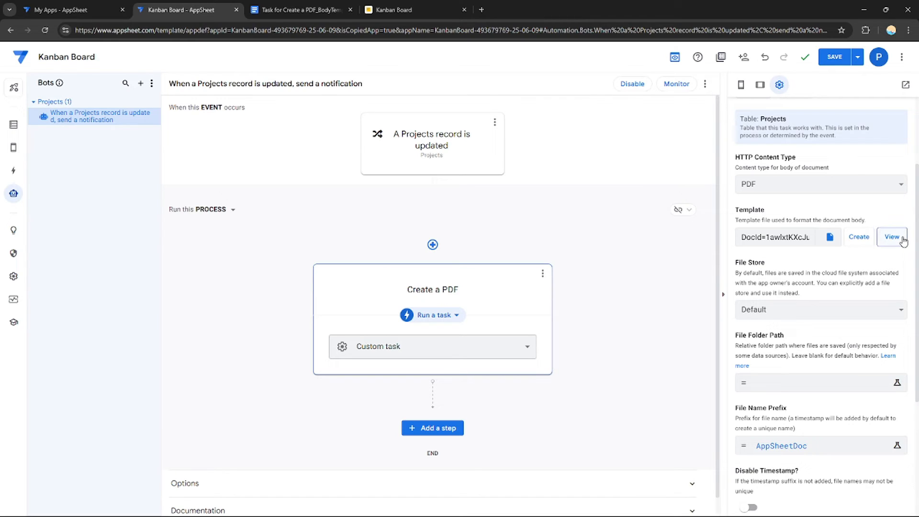
{"action": "scroll", "coordinate": [905, 242], "scroll_direction": "down", "scroll_amount": 1}
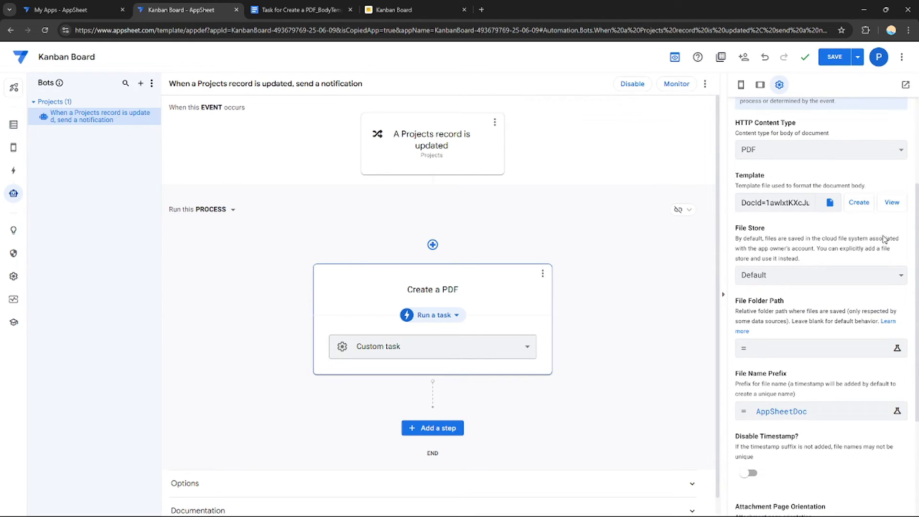
{"action": "scroll", "coordinate": [910, 216], "scroll_direction": "down", "scroll_amount": 1}
{"action": "scroll", "coordinate": [821, 306], "scroll_direction": "down", "scroll_amount": 2}
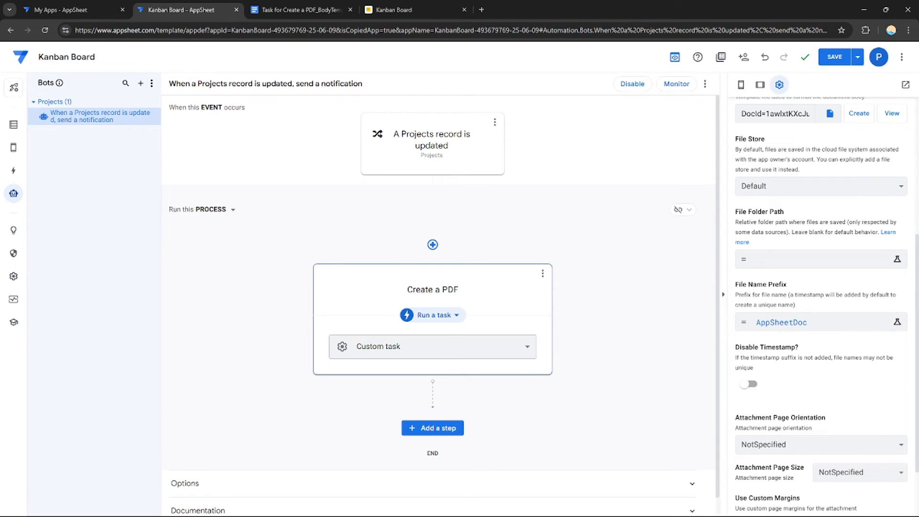
{"action": "scroll", "coordinate": [915, 312], "scroll_direction": "down", "scroll_amount": 2}
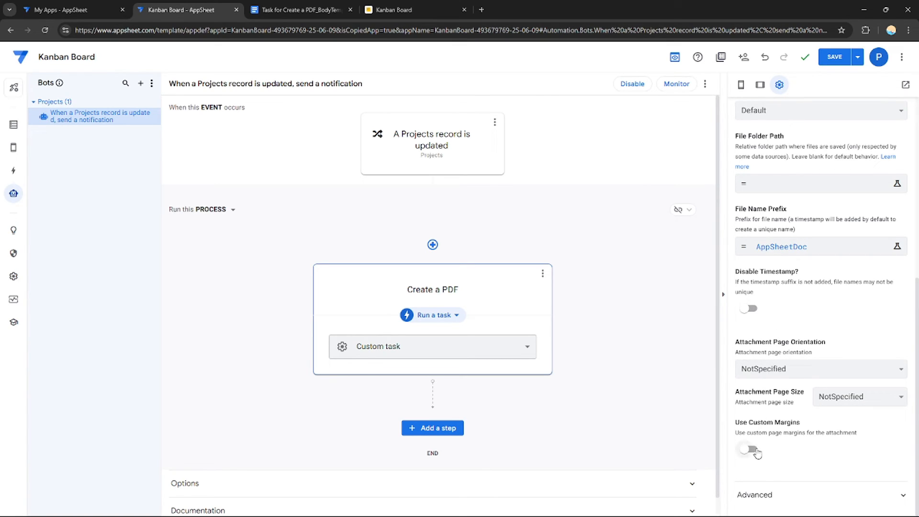
{"action": "left_click", "coordinate": [895, 495]}
{"action": "left_click_drag", "start_coordinate": [917, 468], "coordinate": [918, 506]}
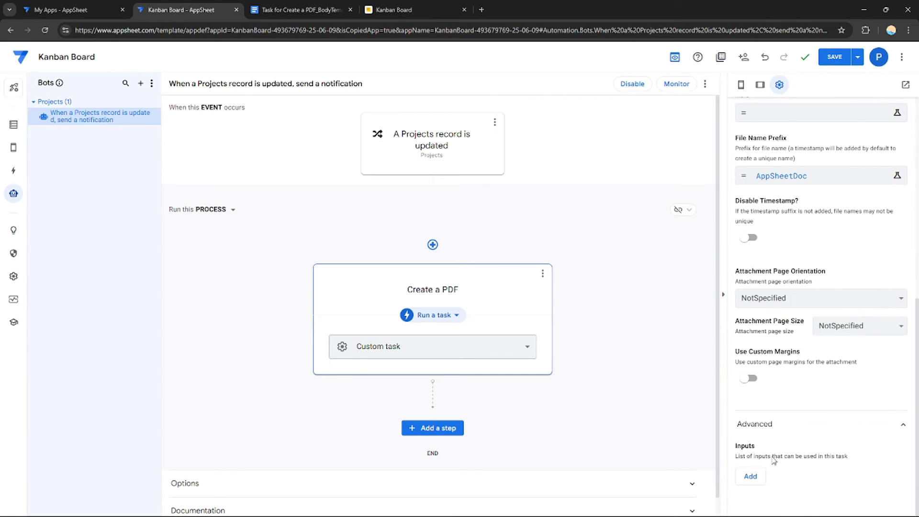
{"action": "scroll", "coordinate": [892, 316], "scroll_direction": "up", "scroll_amount": 4}
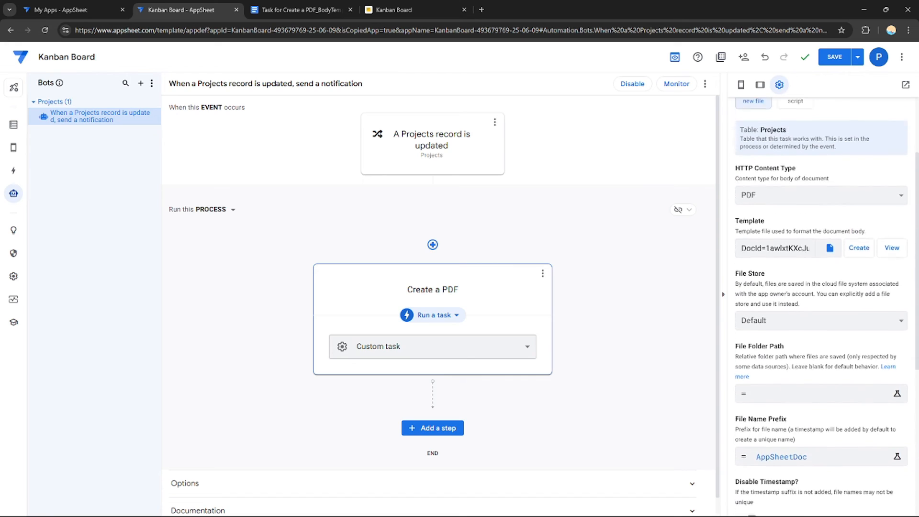
Step: Reopen the PDF template in Google Docs from the task settings, close the duplicate copy and look through the document
{"action": "left_click", "coordinate": [892, 312]}
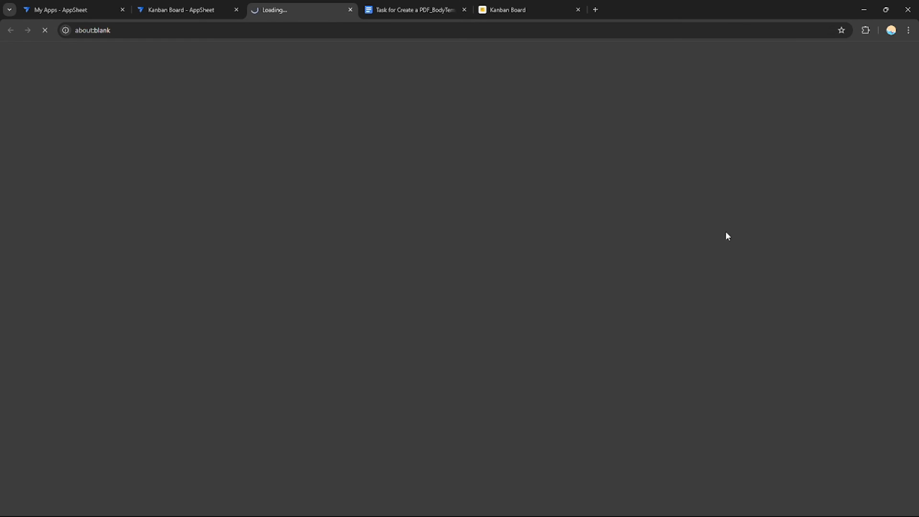
{"action": "left_click", "coordinate": [465, 10]}
{"action": "left_click", "coordinate": [144, 10]}
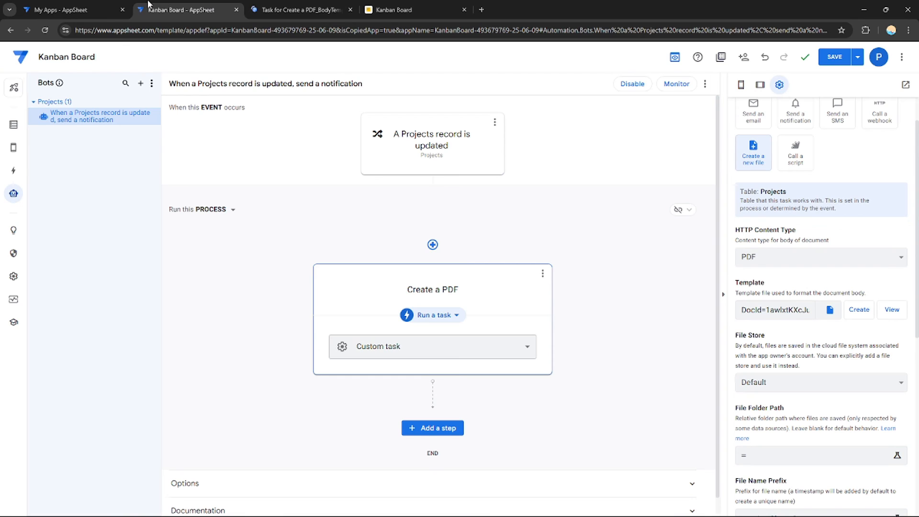
{"action": "left_click", "coordinate": [294, 9]}
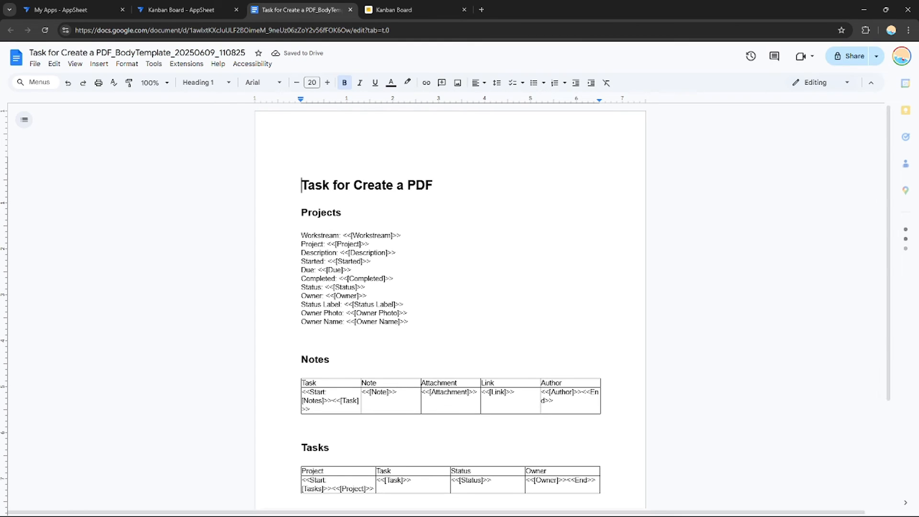
{"action": "left_click_drag", "start_coordinate": [891, 163], "coordinate": [889, 359]}
Step: Return to the AppSheet bot editor, collapse the task settings and save the Kanban Board app
{"action": "left_click", "coordinate": [188, 5]}
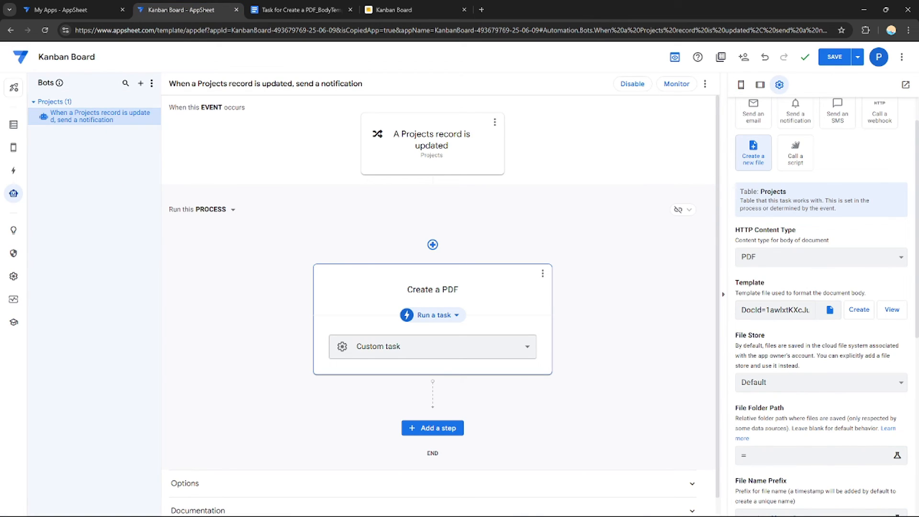
{"action": "scroll", "coordinate": [821, 297], "scroll_direction": "down", "scroll_amount": 7}
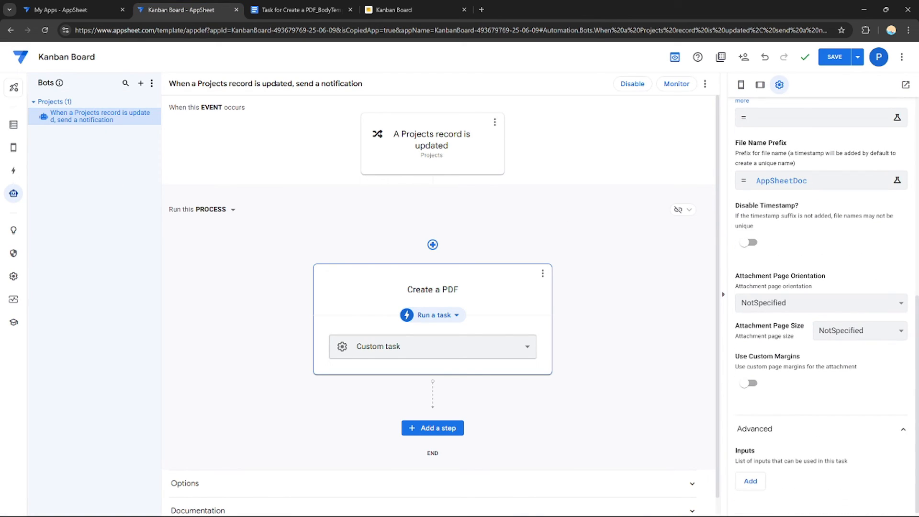
{"action": "left_click", "coordinate": [724, 228]}
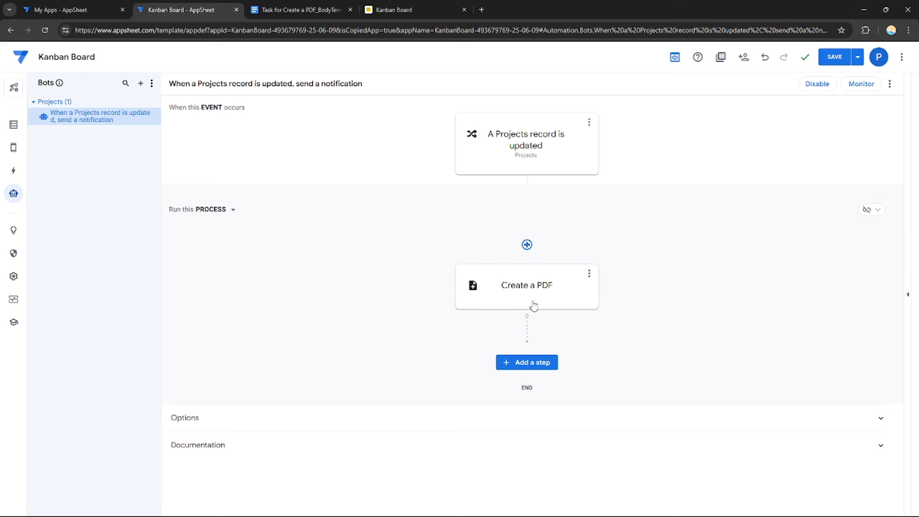
{"action": "left_click", "coordinate": [825, 63]}
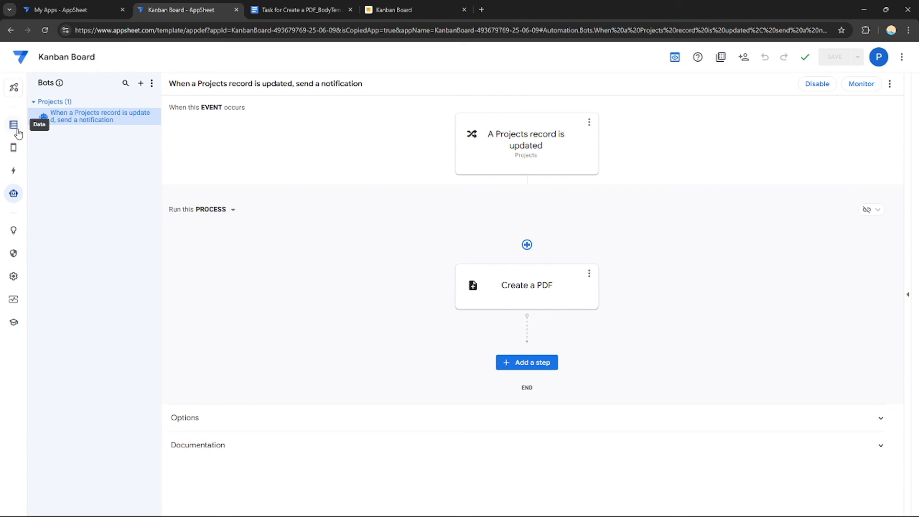
Step: Open the app's data section and view the column setup of the Notes table
{"action": "left_click", "coordinate": [14, 125]}
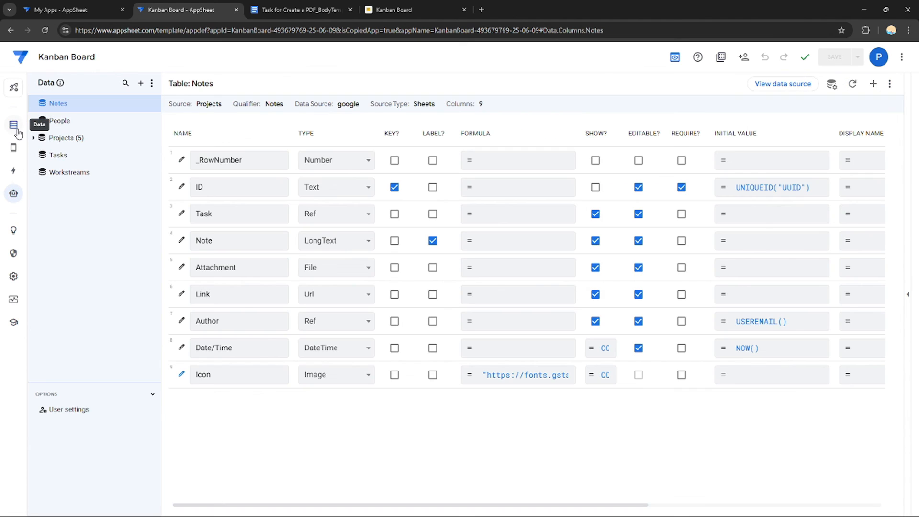
{"action": "left_click", "coordinate": [24, 58]}
{"action": "left_click", "coordinate": [350, 10]}
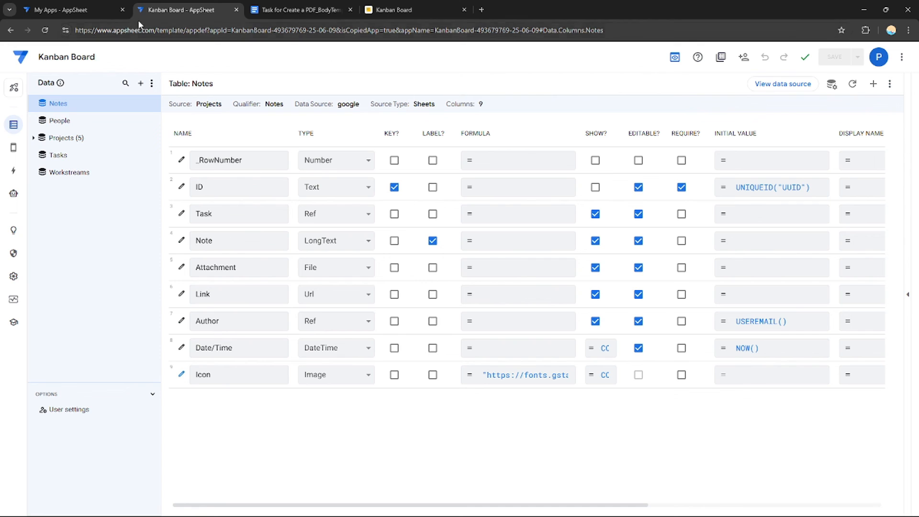
{"action": "left_click", "coordinate": [107, 5]}
{"action": "left_click", "coordinate": [181, 5]}
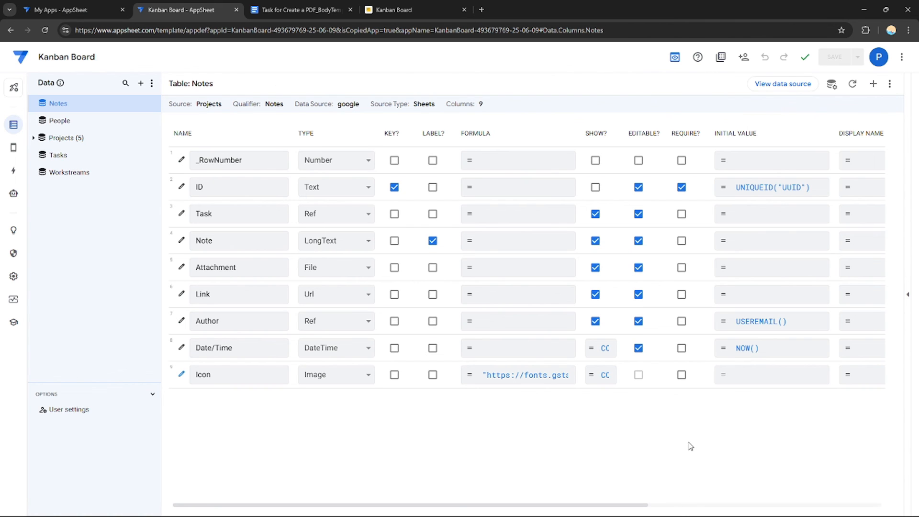